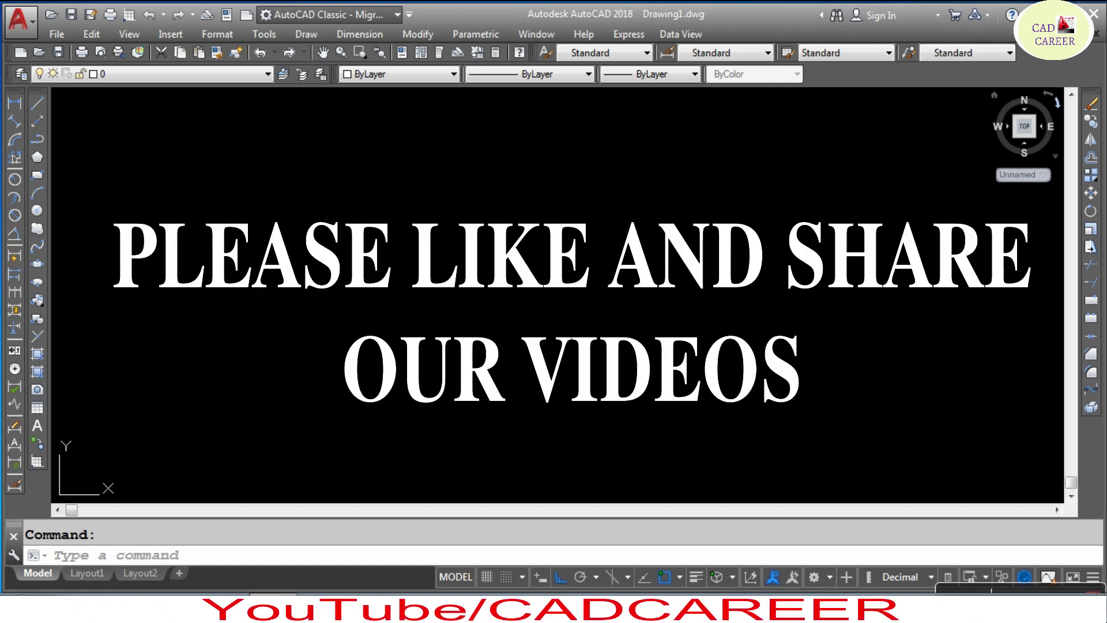
# - Trim the uppermost spoke ends outside the leftmost large circle, using that circle as the cutting edge
pyautogui.press('Escape')
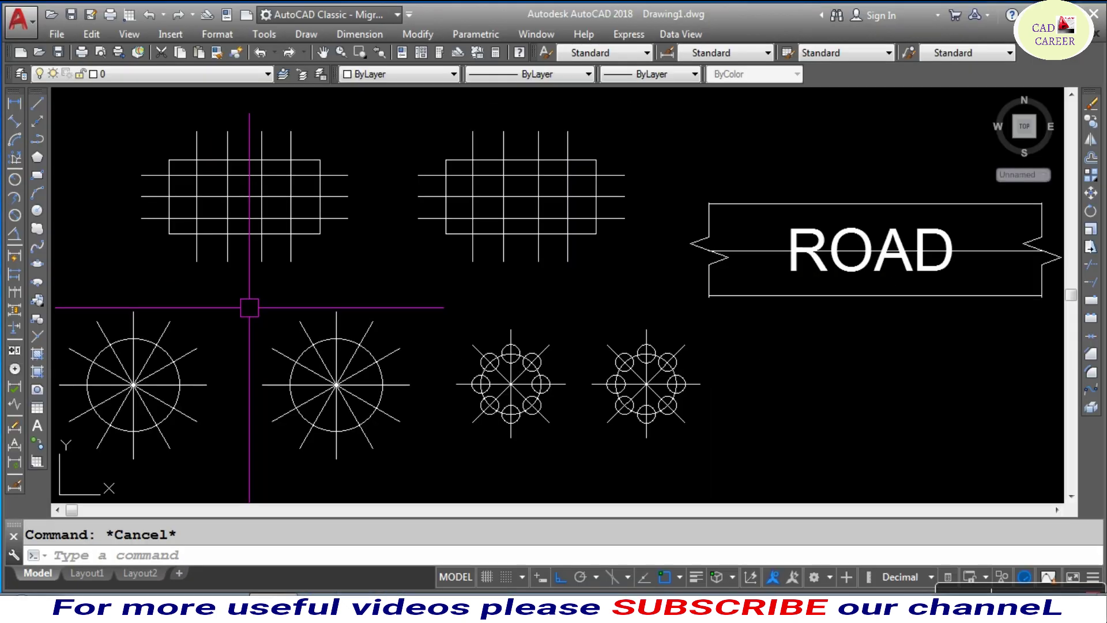
pyautogui.write('TR')
pyautogui.press('Return')
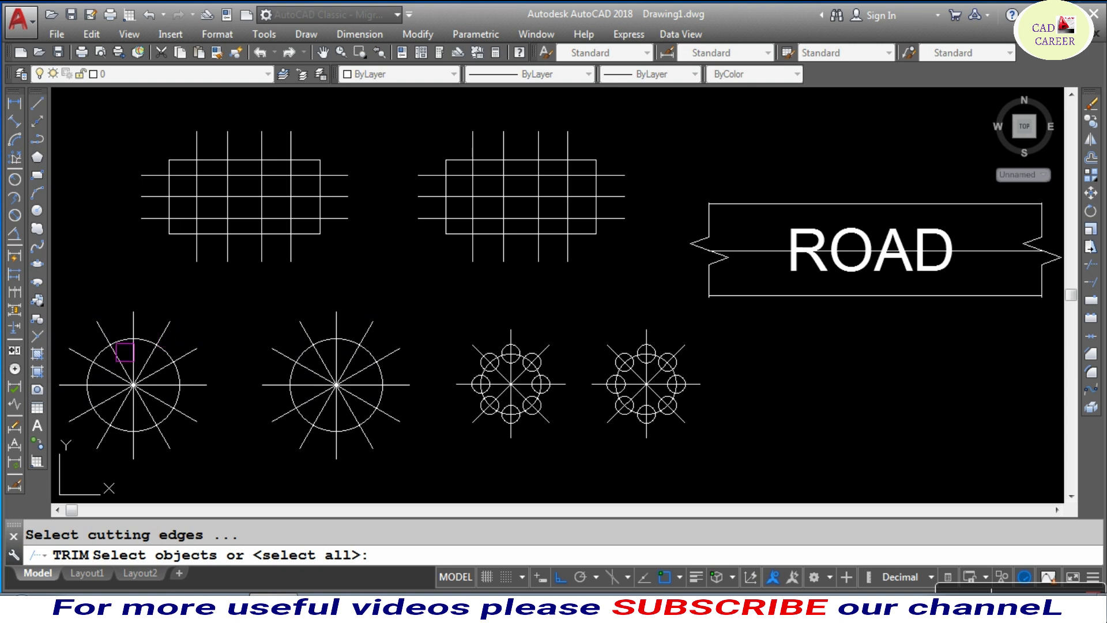
pyautogui.scroll(5, 123, 353)
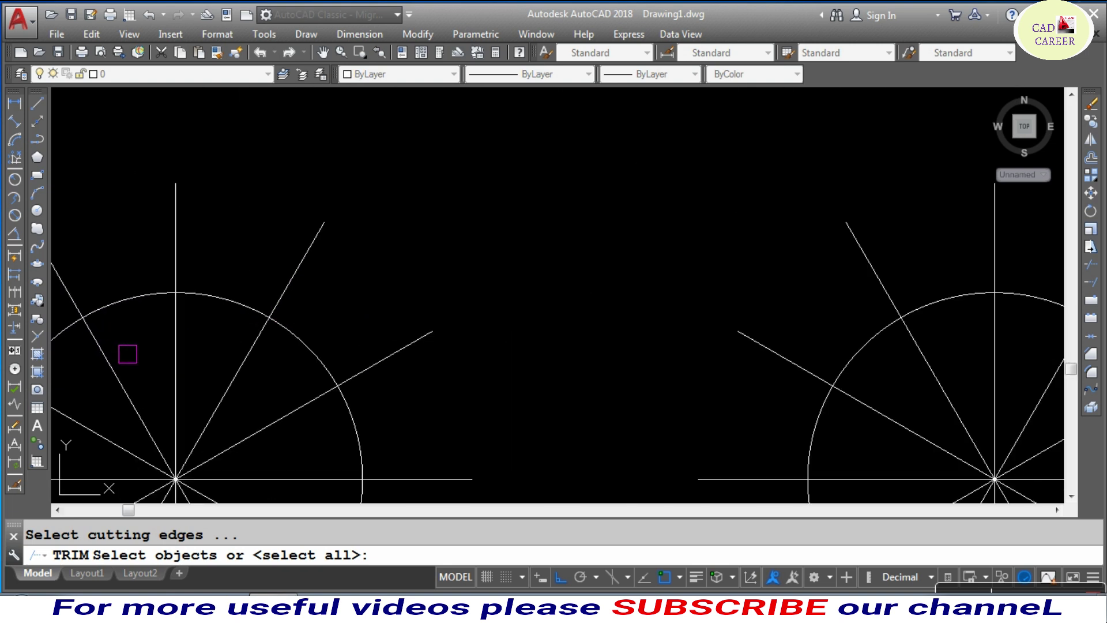
pyautogui.click(231, 298)
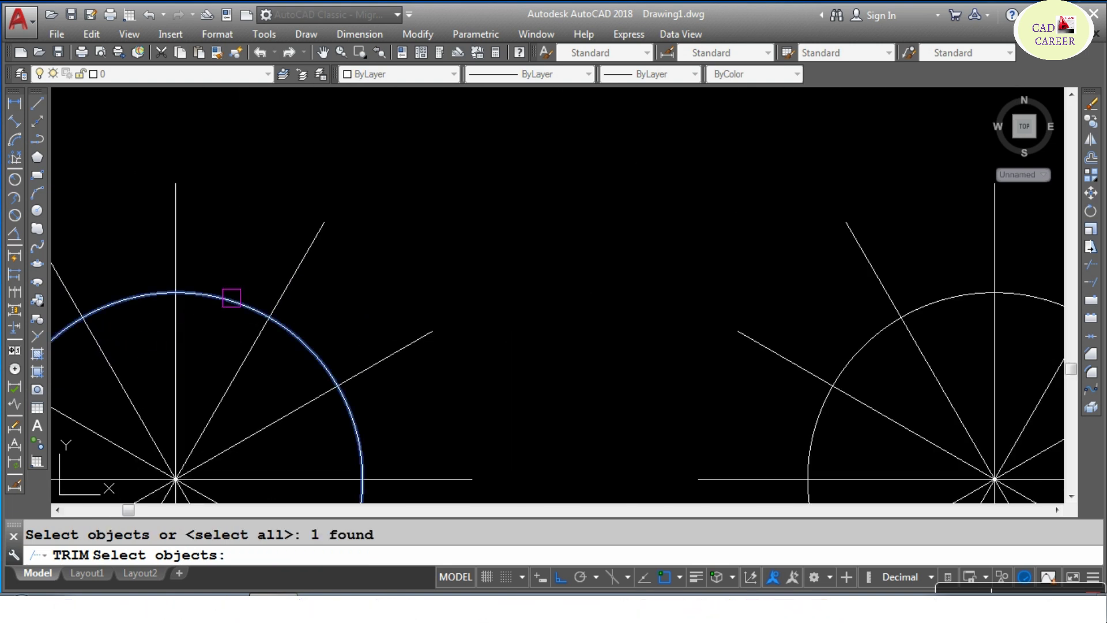
pyautogui.press('Return')
pyautogui.scroll(-2, 249, 292)
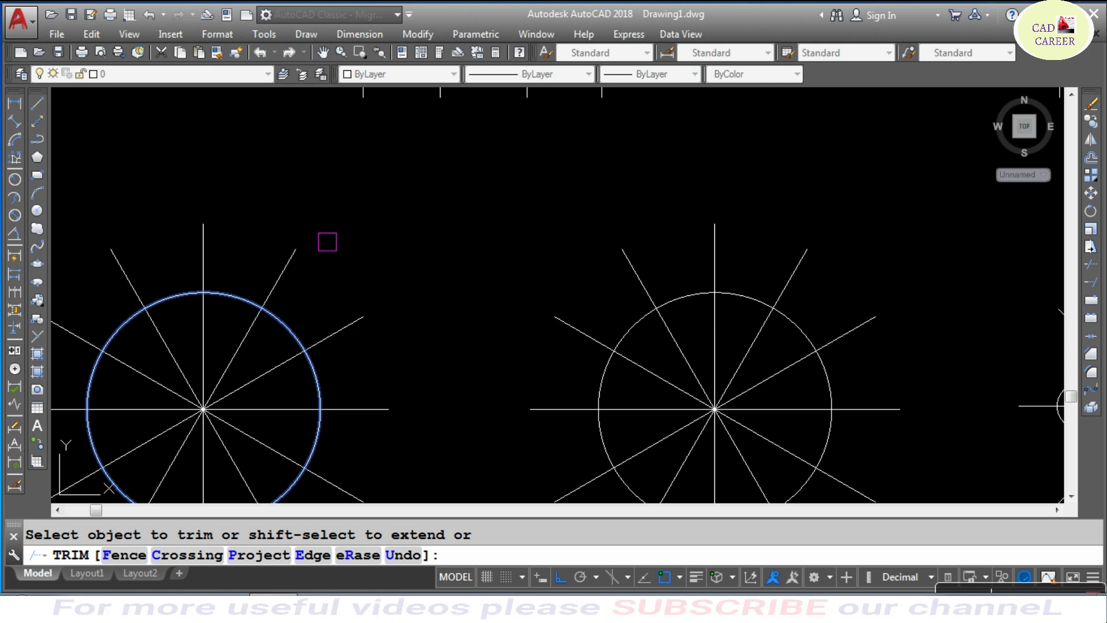
pyautogui.scroll(-3, 311, 273)
pyautogui.scroll(3, 302, 247)
pyautogui.click(249, 242)
pyautogui.click(168, 255)
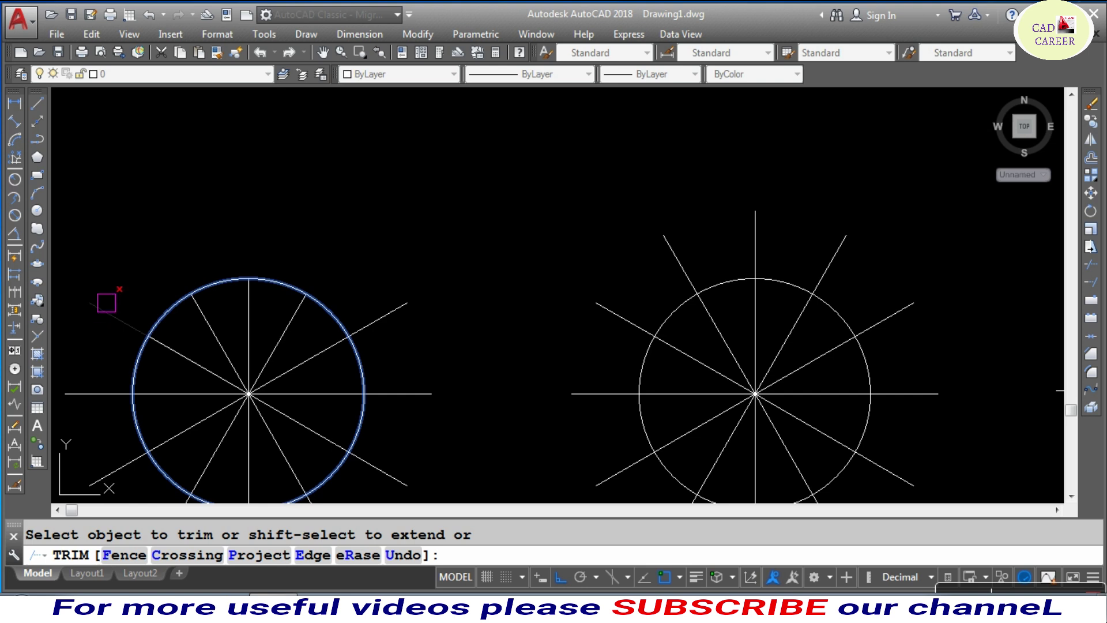
# - Trim the remaining spoke ends around the leftmost circle so no line extends beyond it, and end the Trim command
pyautogui.scroll(-2, 216, 245)
pyautogui.click(152, 388)
pyautogui.click(187, 421)
pyautogui.click(236, 438)
pyautogui.click(288, 427)
pyautogui.click(319, 386)
pyautogui.click(334, 339)
pyautogui.click(320, 291)
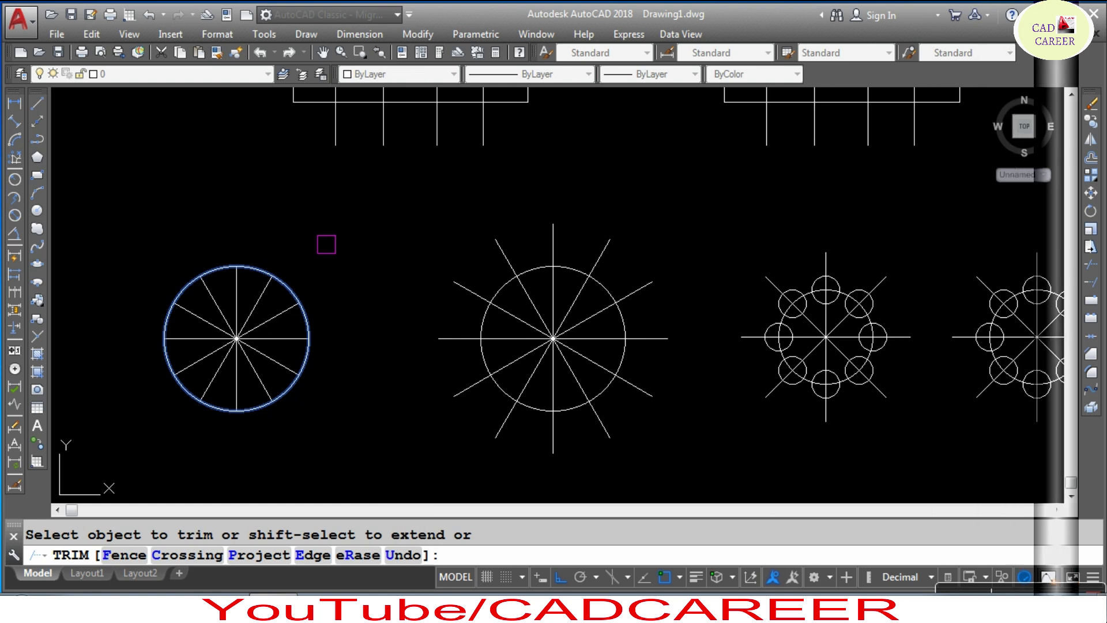
pyautogui.press('Escape')
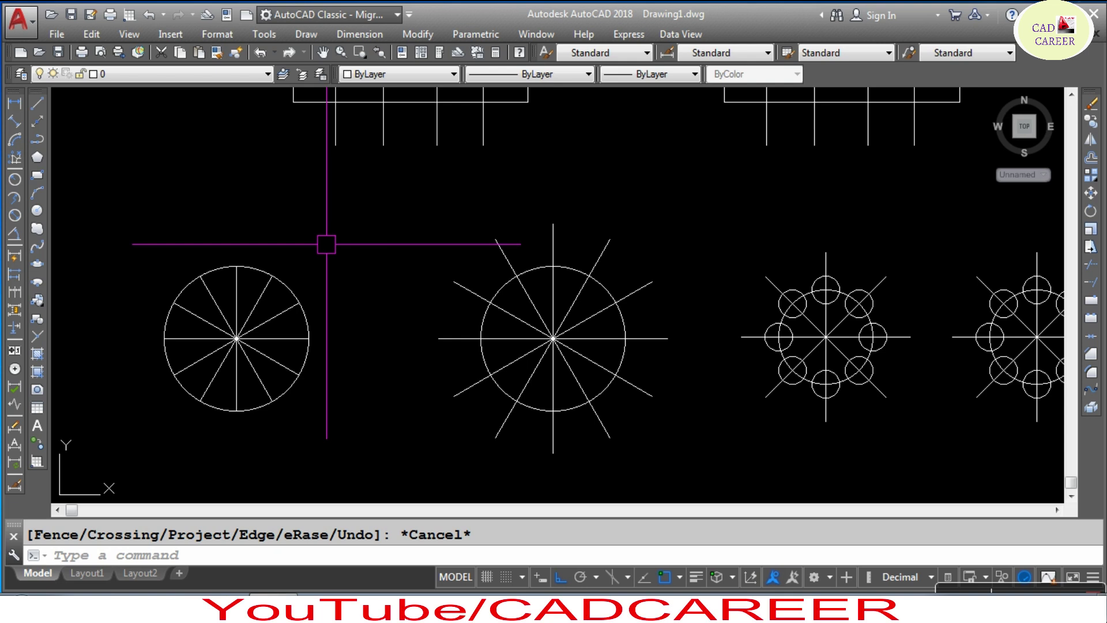
# - Use EXTRIM with the second large circle as the cutting edge to remove all spoke portions inside it
pyautogui.write('EXTRIM')
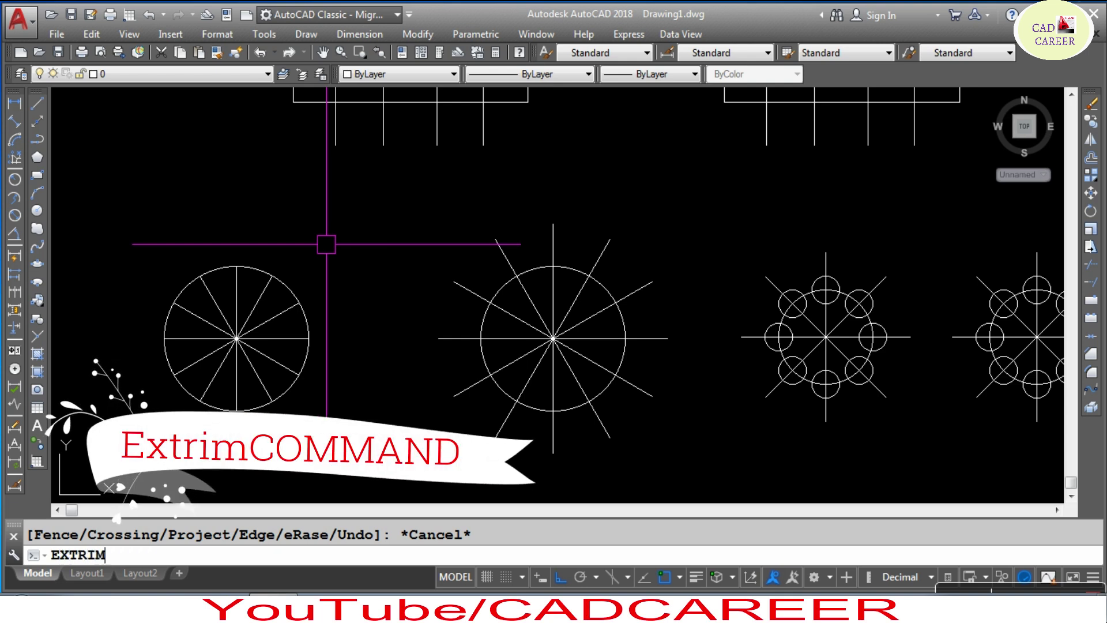
pyautogui.press('Return')
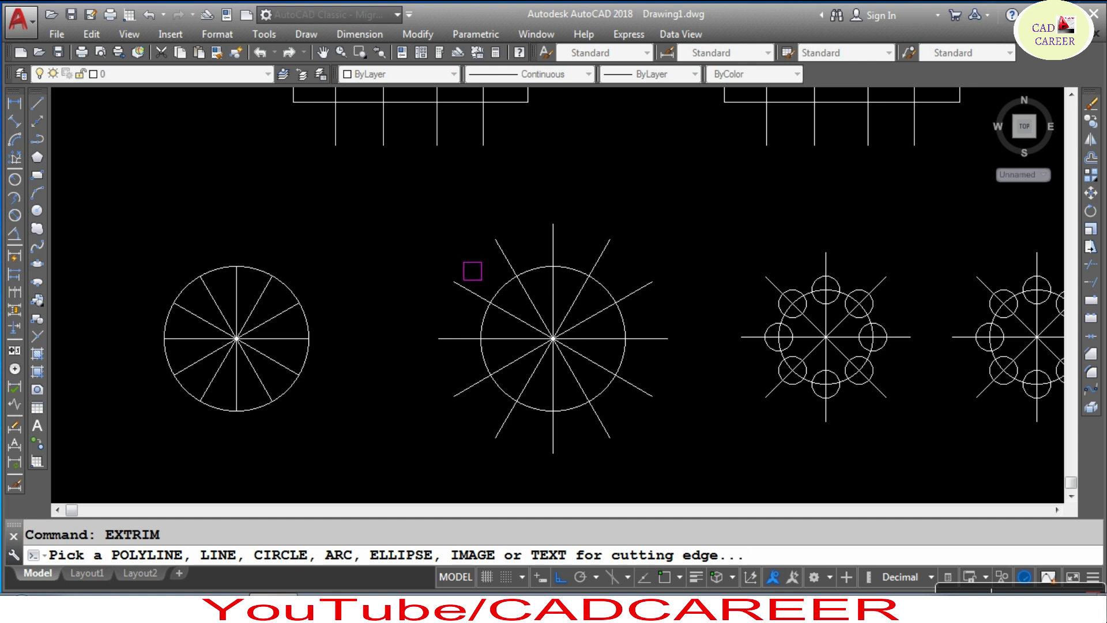
pyautogui.click(495, 284)
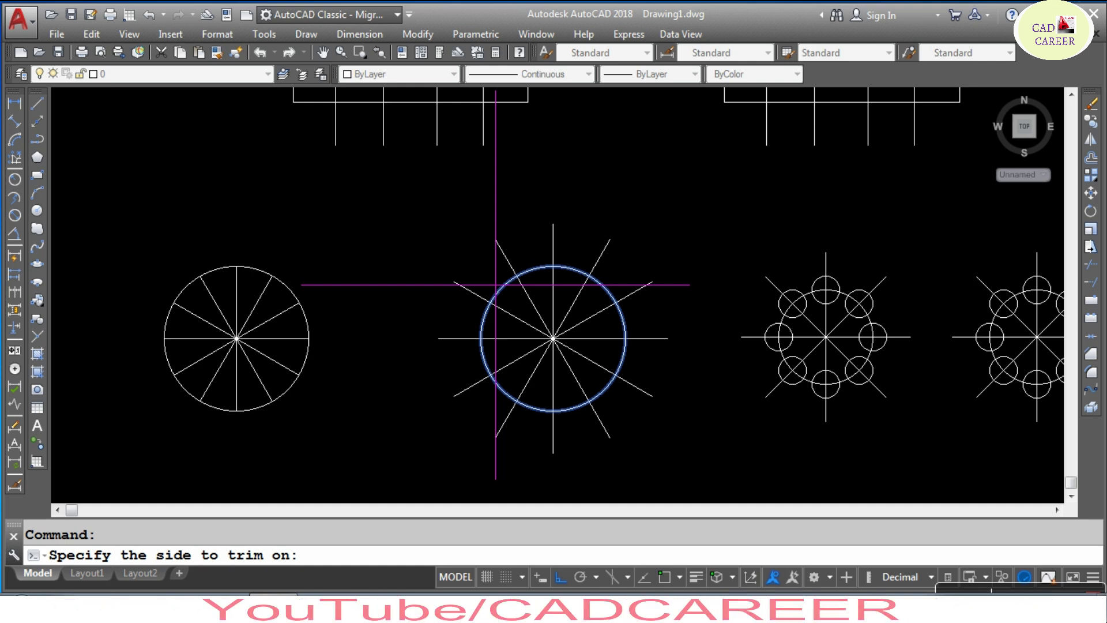
pyautogui.click(519, 305)
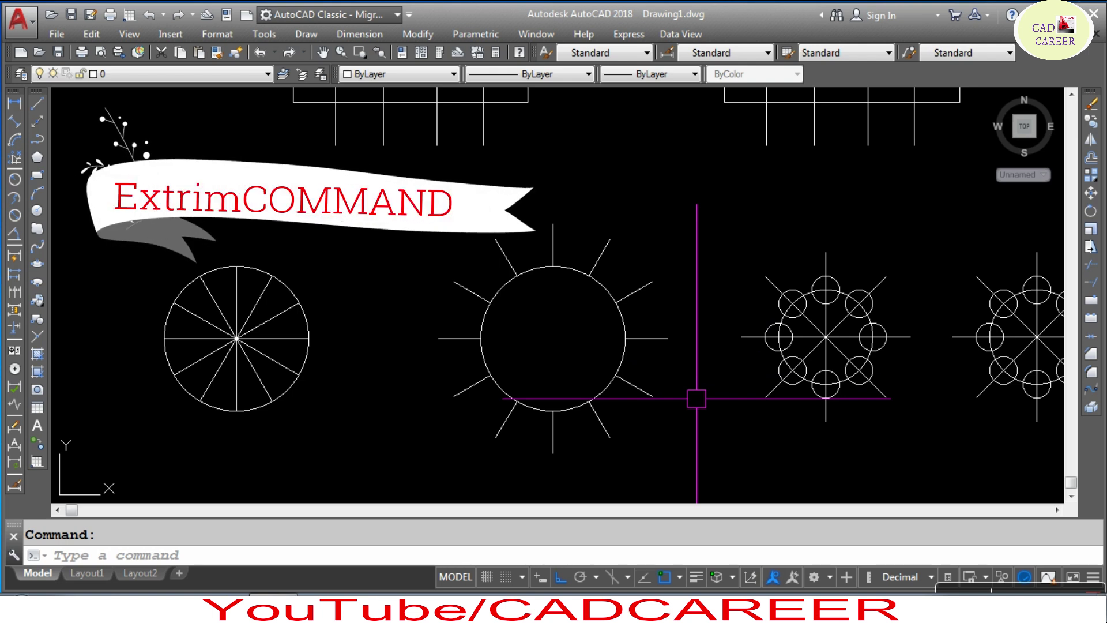
# - Use EXTRIM on the main circle of the first small-circle pattern to cut away all lines and arcs inside it
pyautogui.write('EX')
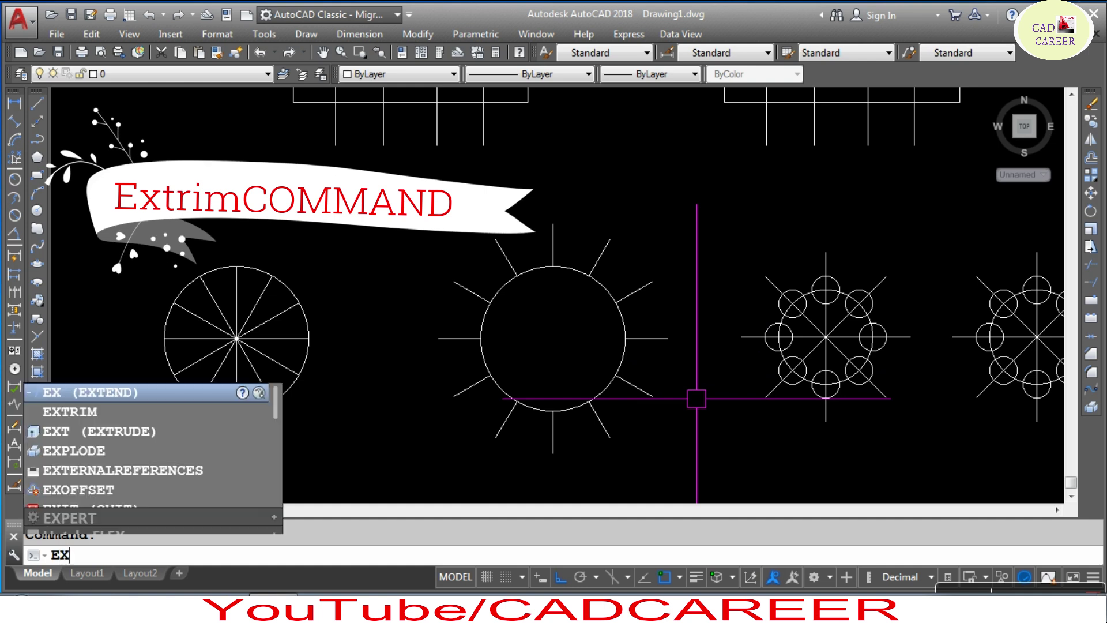
pyautogui.write('TRIM')
pyautogui.press('Return')
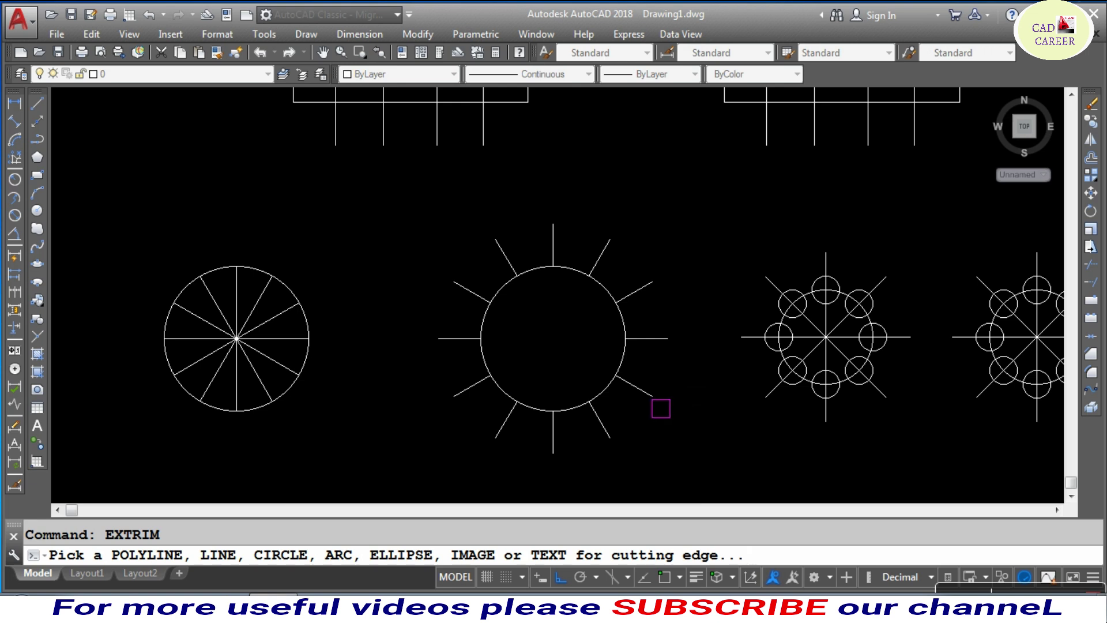
pyautogui.scroll(5, 831, 384)
pyautogui.click(838, 389)
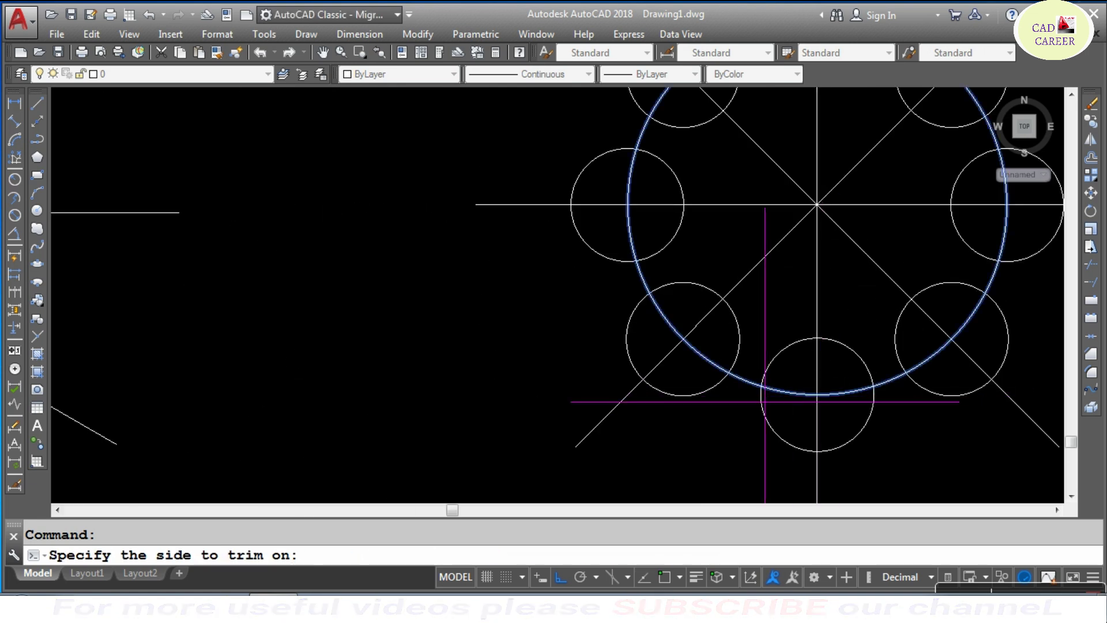
pyautogui.scroll(-4, 701, 401)
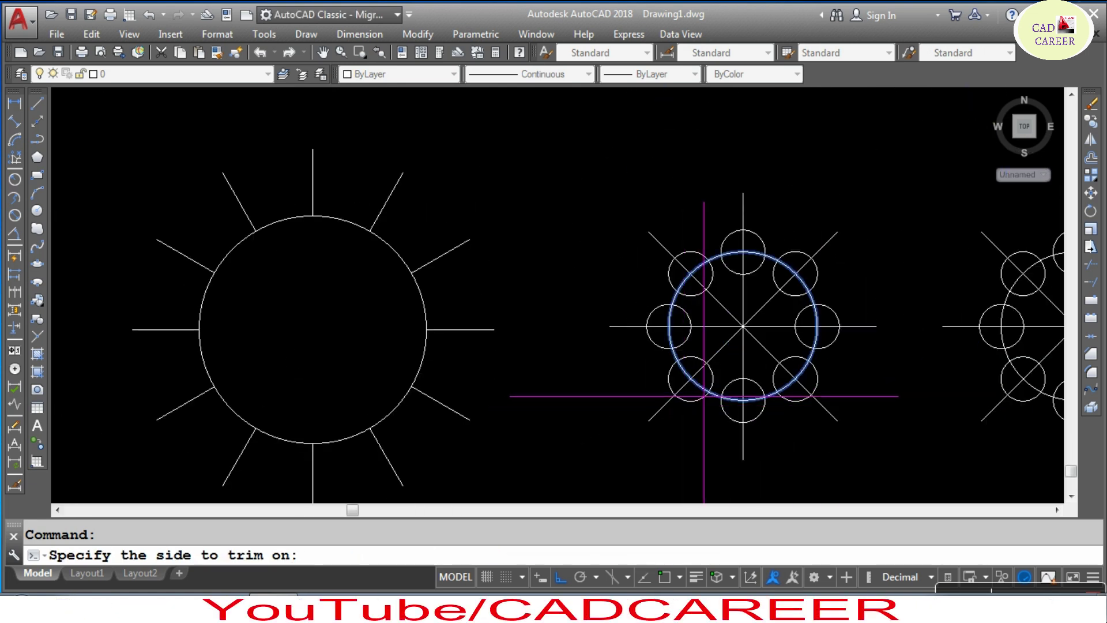
pyautogui.click(759, 367)
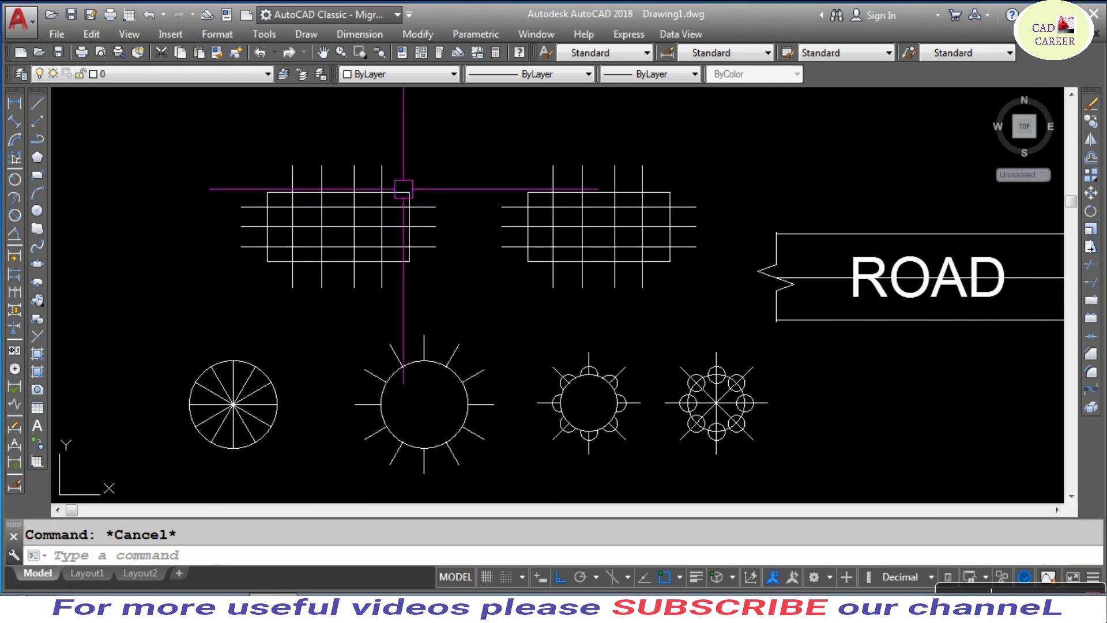
# - Use EXTRIM with the left grid's rectangle as the cutting edge to remove all line ends outside it
pyautogui.click(406, 190)
pyautogui.press('Escape')
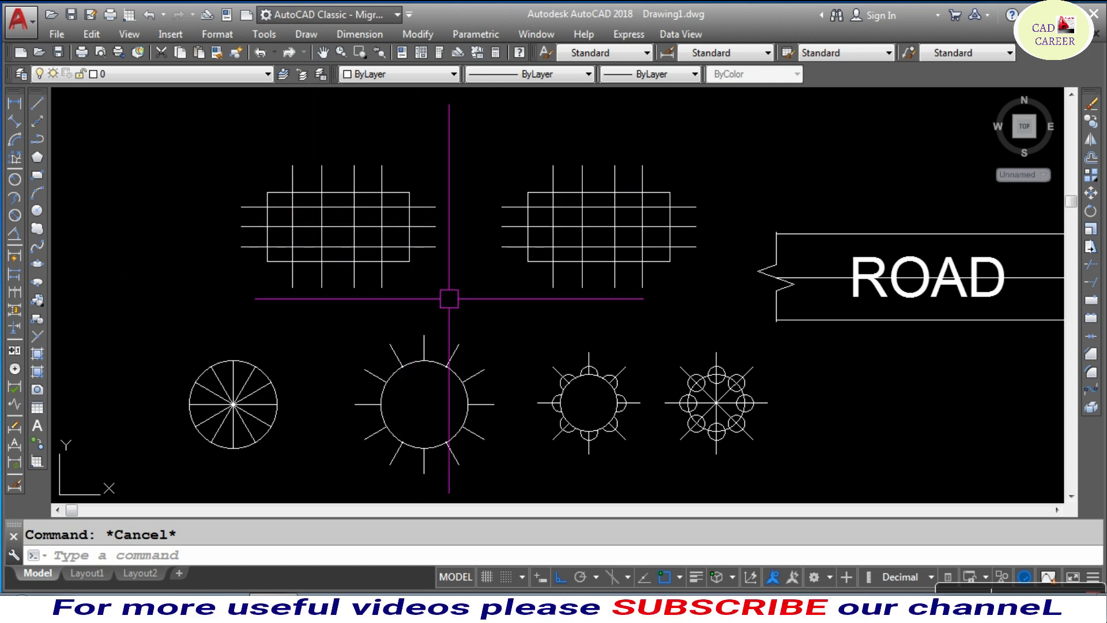
pyautogui.write('EXTRIM')
pyautogui.press('Return')
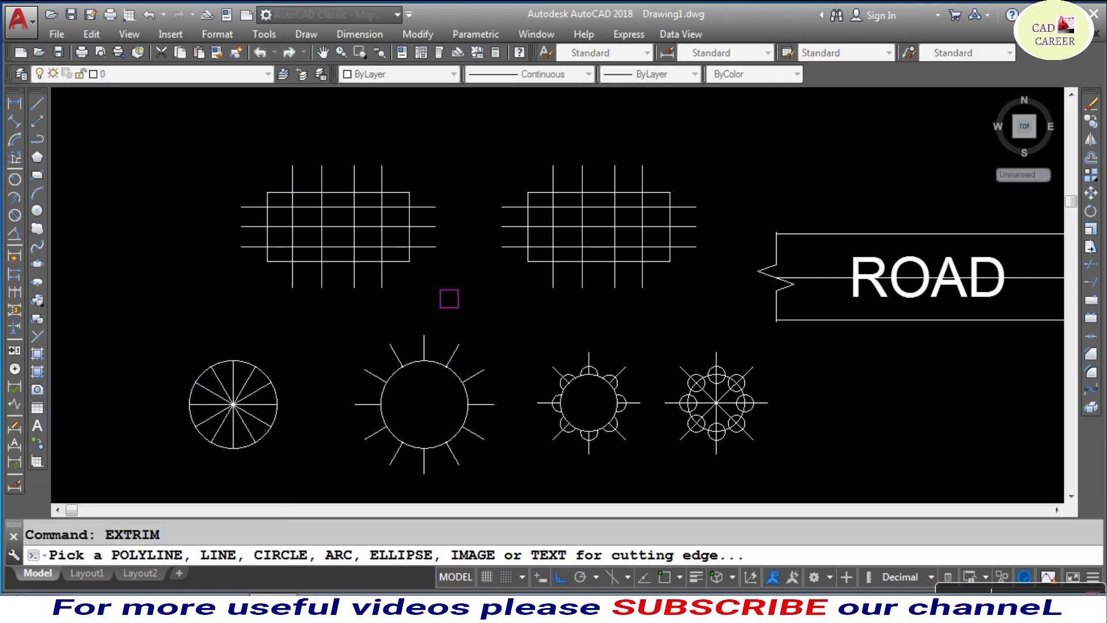
pyautogui.click(409, 187)
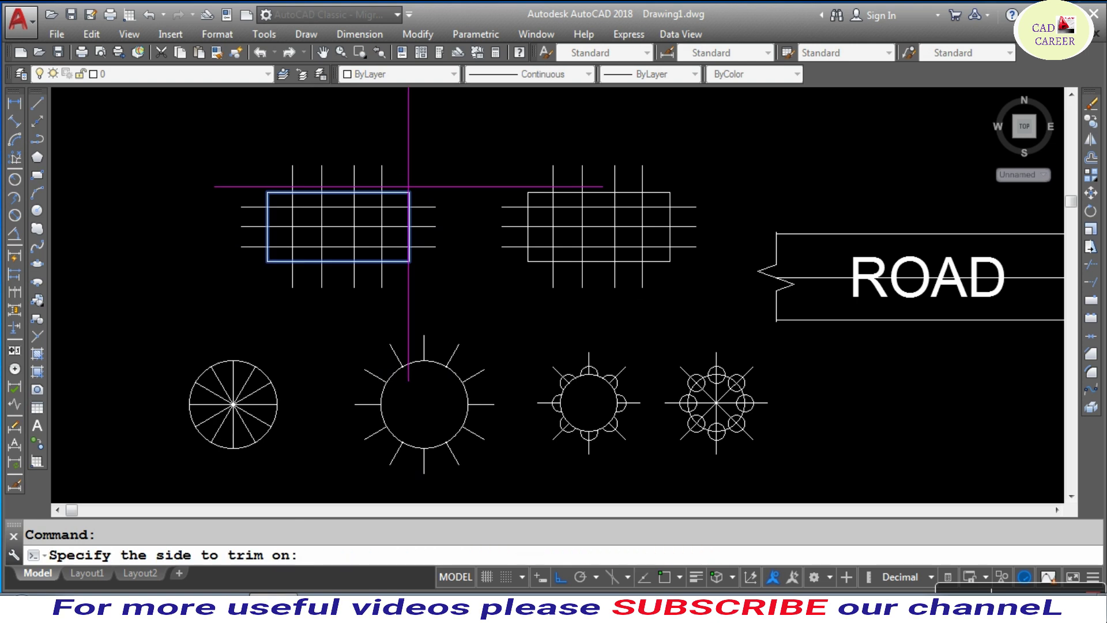
pyautogui.click(423, 160)
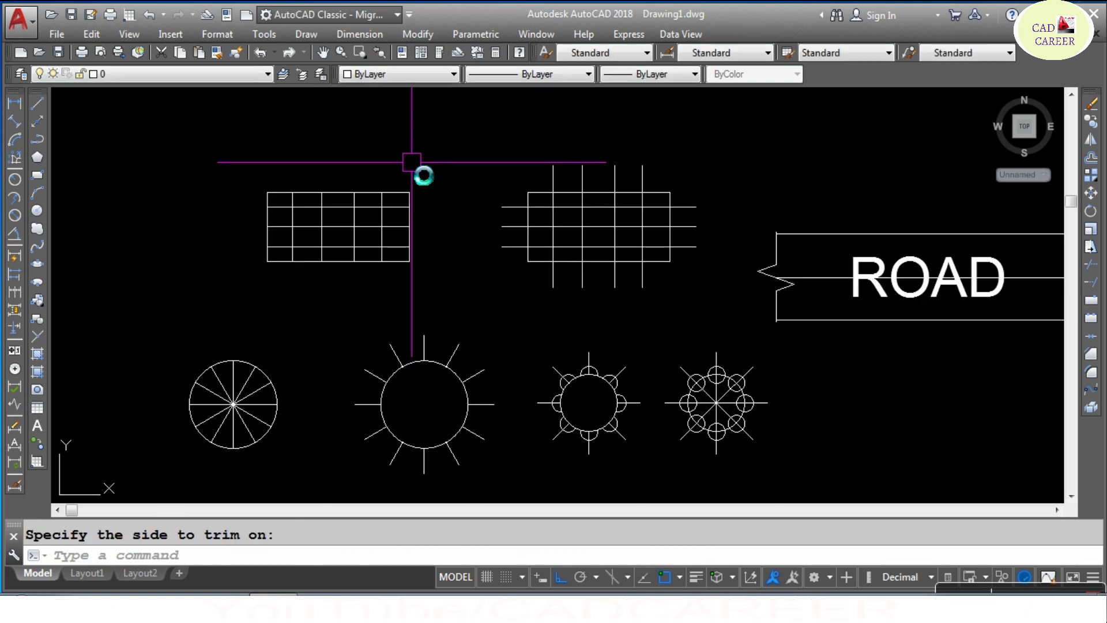